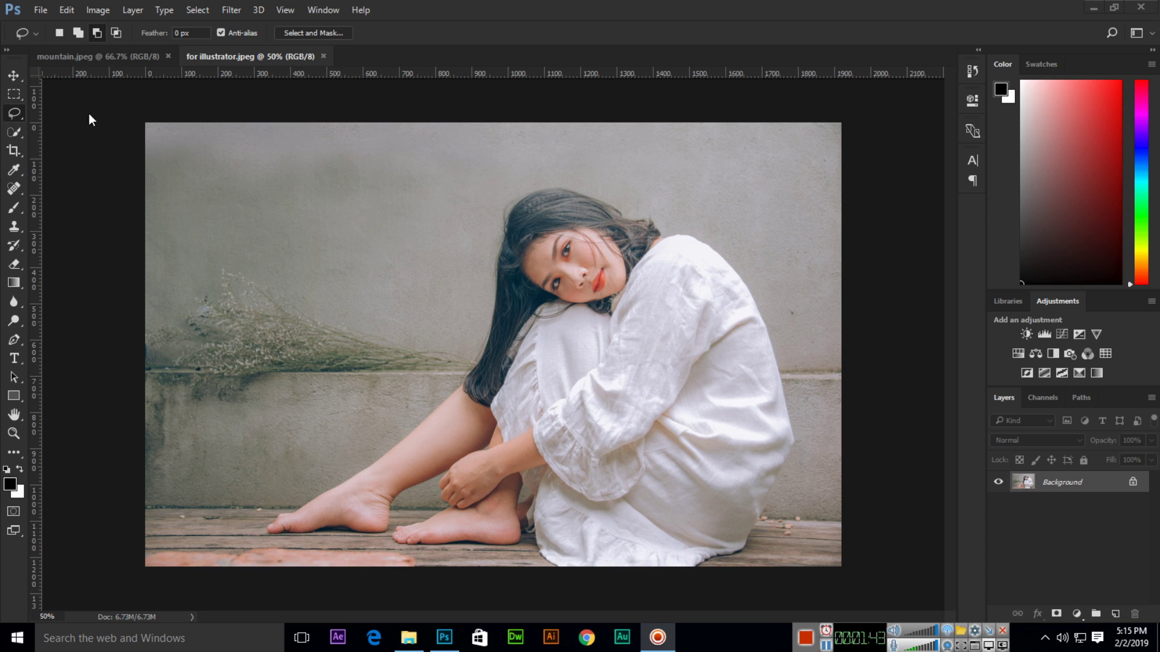
Activate the Quick Selection tool for the for illustrator.jpeg photo
left_click(16, 116)
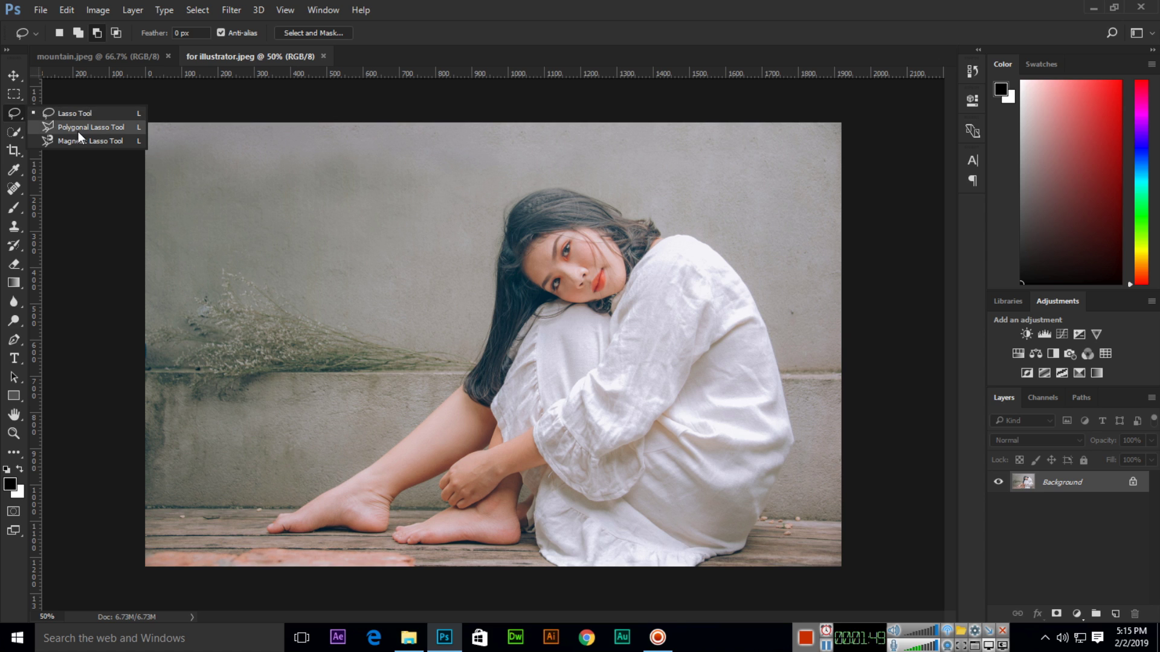
left_click(14, 132)
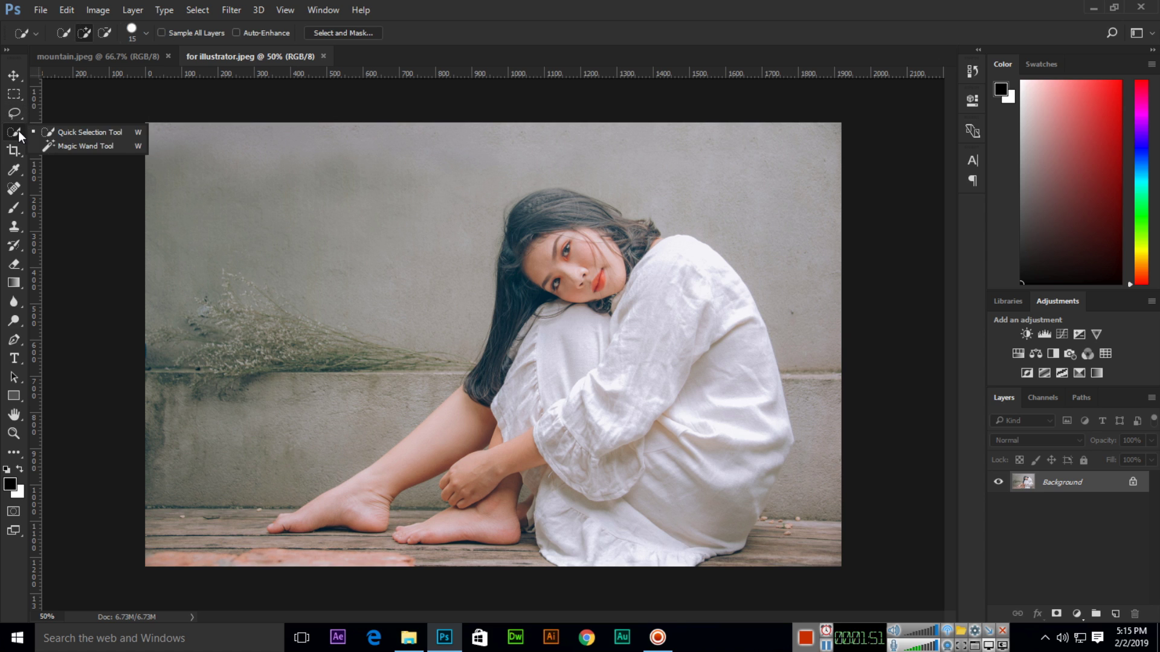
left_click(67, 132)
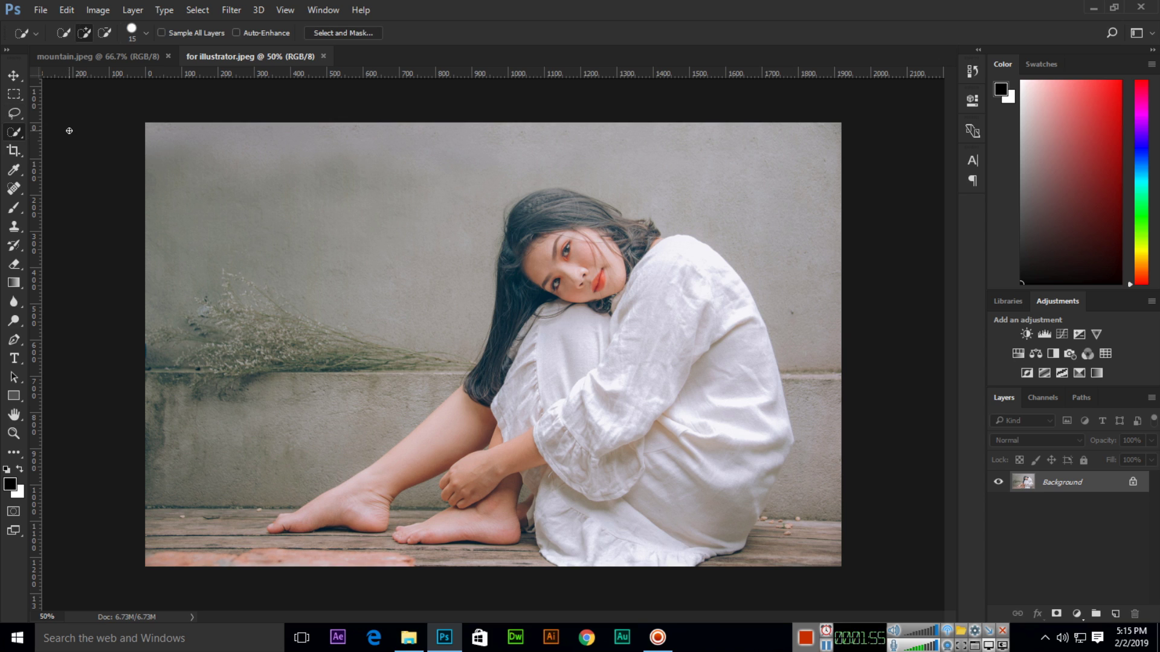
left_click(14, 132)
left_click(66, 130)
Enlarge the Quick Selection brush and select the seated woman in for illustrator.jpeg
key("bracketright")
key("bracketright")
key("bracketright")
key("bracketright")
key("bracketright")
key("bracketright")
key("bracketright")
key("bracketright")
key("bracketright")
key("bracketright")
key("bracketright")
key("bracketright")
key("bracketright")
key("bracketright")
left_click(146, 34)
left_click_drag(153, 75, 158, 75)
left_click(674, 19)
mouse_move(583, 324)
left_mouse_down()
mouse_move(601, 354)
mouse_move(594, 290)
mouse_move(655, 350)
mouse_move(634, 427)
mouse_move(610, 444)
mouse_move(642, 479)
mouse_move(616, 466)
mouse_move(575, 328)
mouse_move(519, 317)
mouse_move(532, 233)
mouse_move(568, 222)
mouse_move(631, 272)
mouse_move(647, 262)
mouse_move(627, 312)
mouse_move(421, 461)
left_mouse_up()
Set the brush size to 50 and subtract the wall and floor area behind the woman's back from the selection
key("bracketleft")
key("bracketleft")
key("bracketleft")
key("bracketleft")
key("bracketleft")
key("bracketleft")
key("bracketleft")
key("bracketleft")
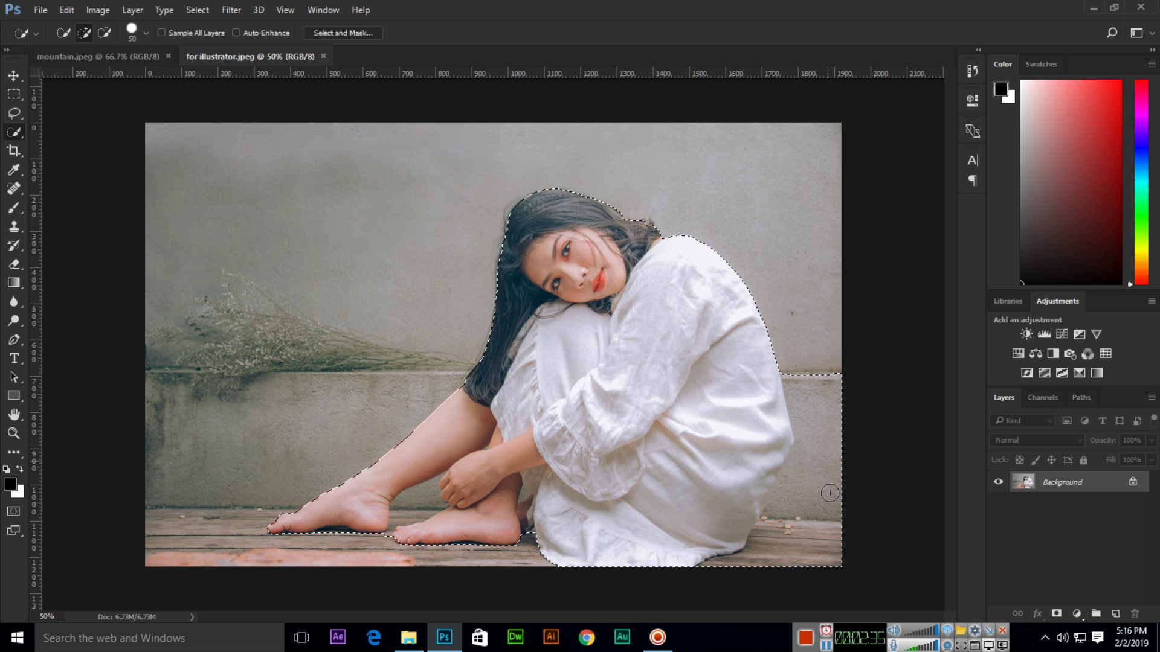
left_click(105, 35)
mouse_move(815, 390)
left_mouse_down()
mouse_move(827, 396)
mouse_move(831, 450)
mouse_move(846, 396)
mouse_move(835, 472)
mouse_move(795, 521)
left_mouse_up()
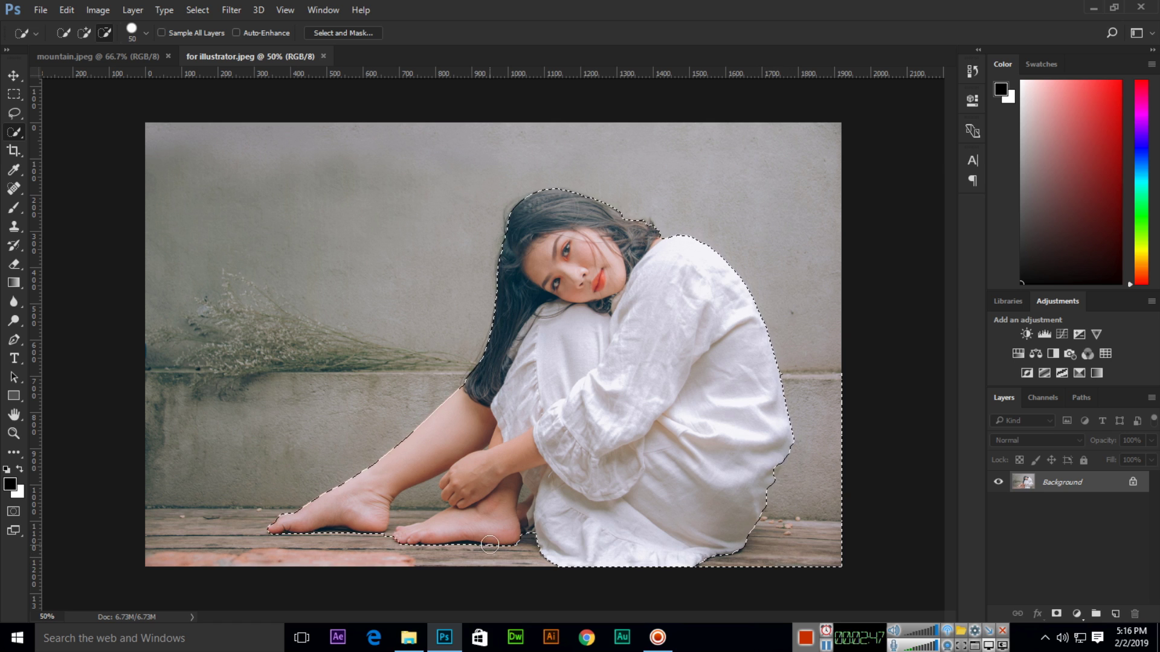
Reduce the brush size to 30 and subtract the background gap between the woman's feet from the selection
key("bracketleft")
key("bracketleft")
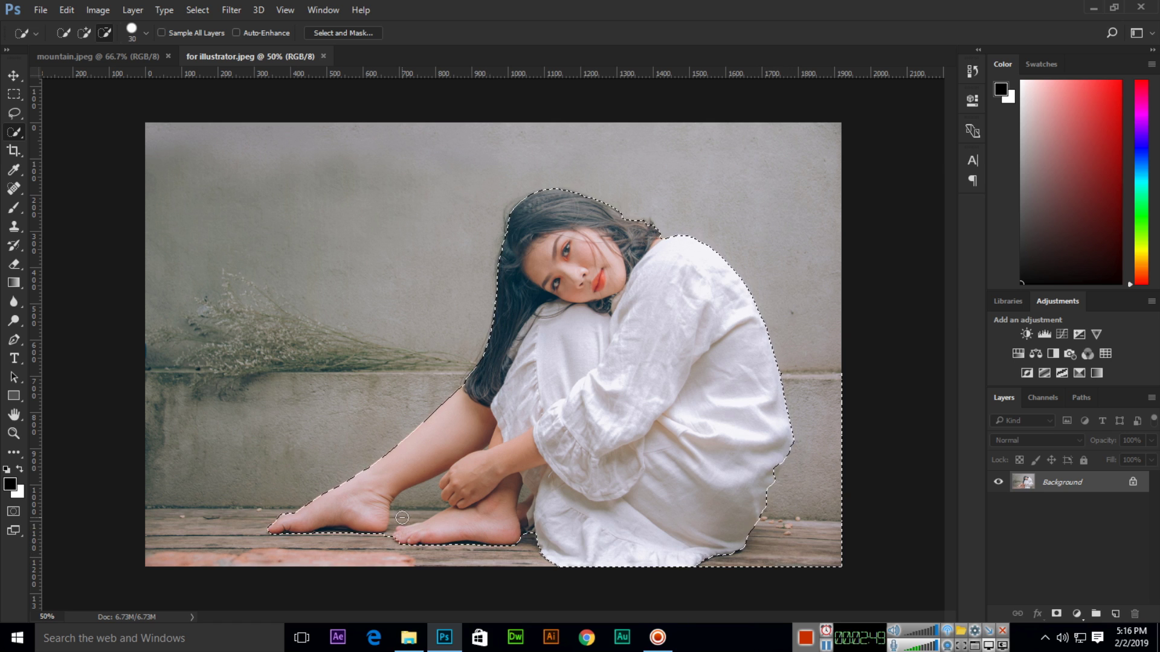
mouse_move(400, 518)
left_mouse_down()
mouse_move(423, 492)
mouse_move(385, 540)
left_mouse_up()
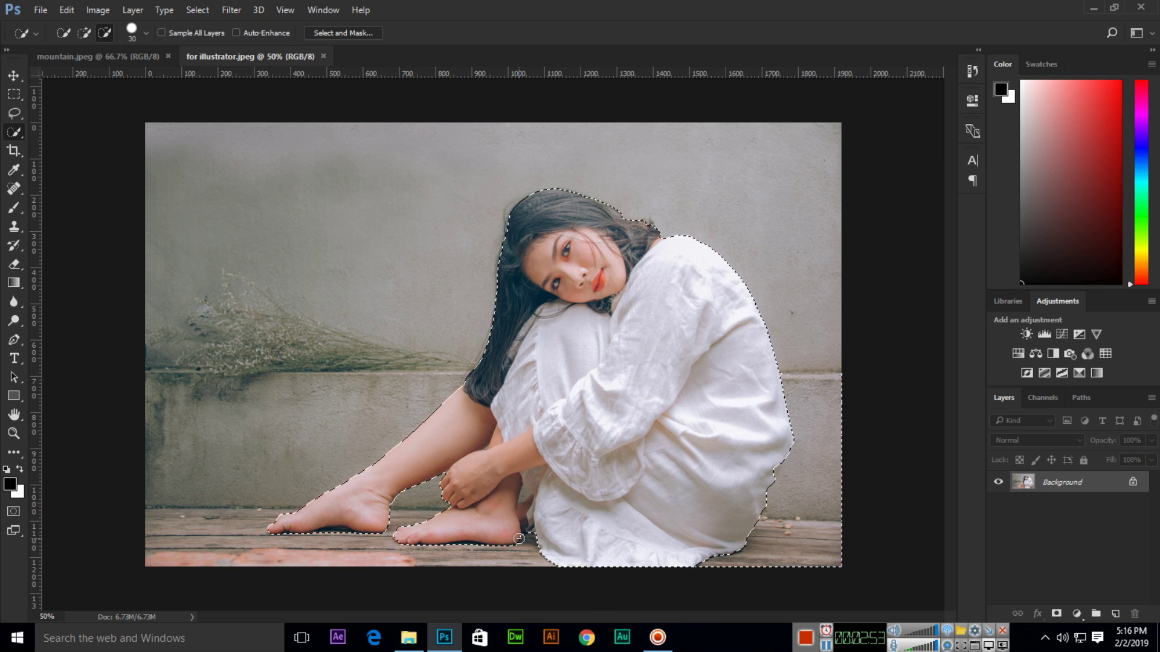
Reduce the brush size to 15 and subtract the small background gap between the ankle and the dress
key("bracketleft")
key("bracketleft")
key("bracketleft")
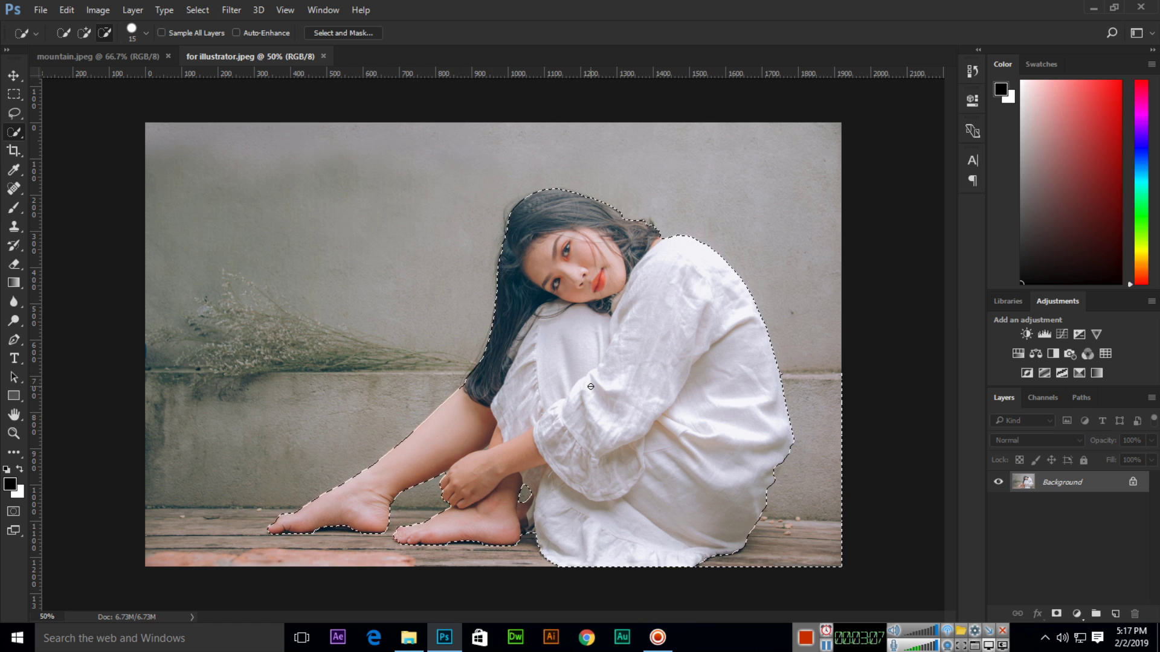
key("ctrl+minus")
key("ctrl+plus")
Refine the selection edge in Select and Mask with Smooth 47 and Feather 20.6 px
left_click(342, 33)
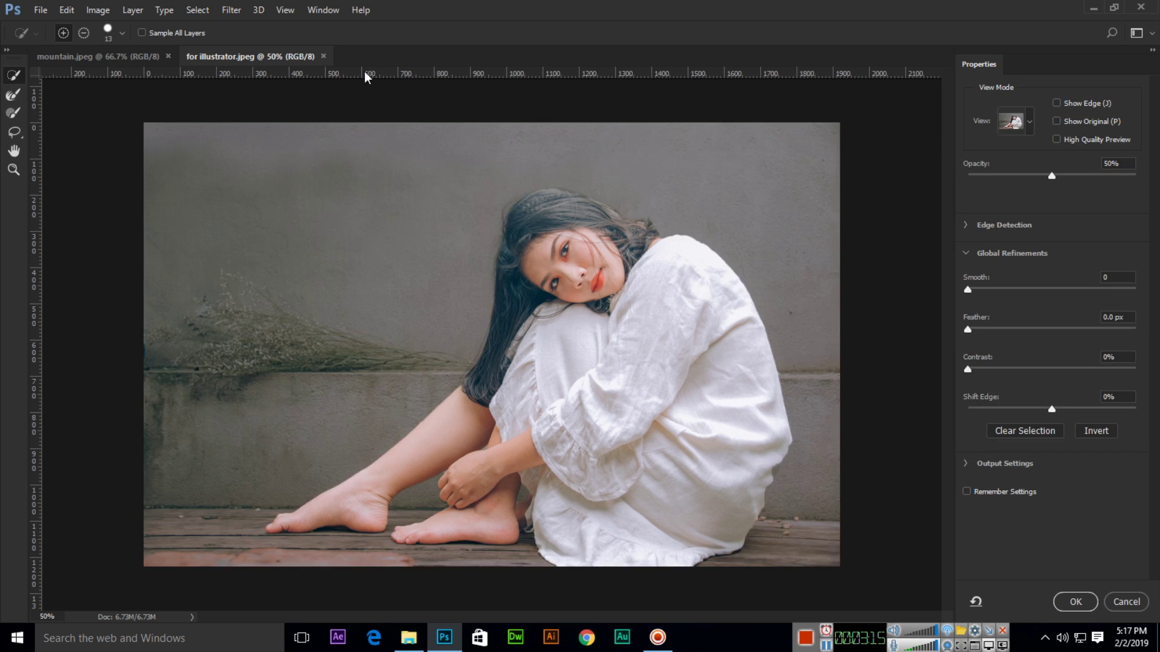
left_click_drag(968, 292, 1033, 292)
left_click_drag(968, 331, 1037, 332)
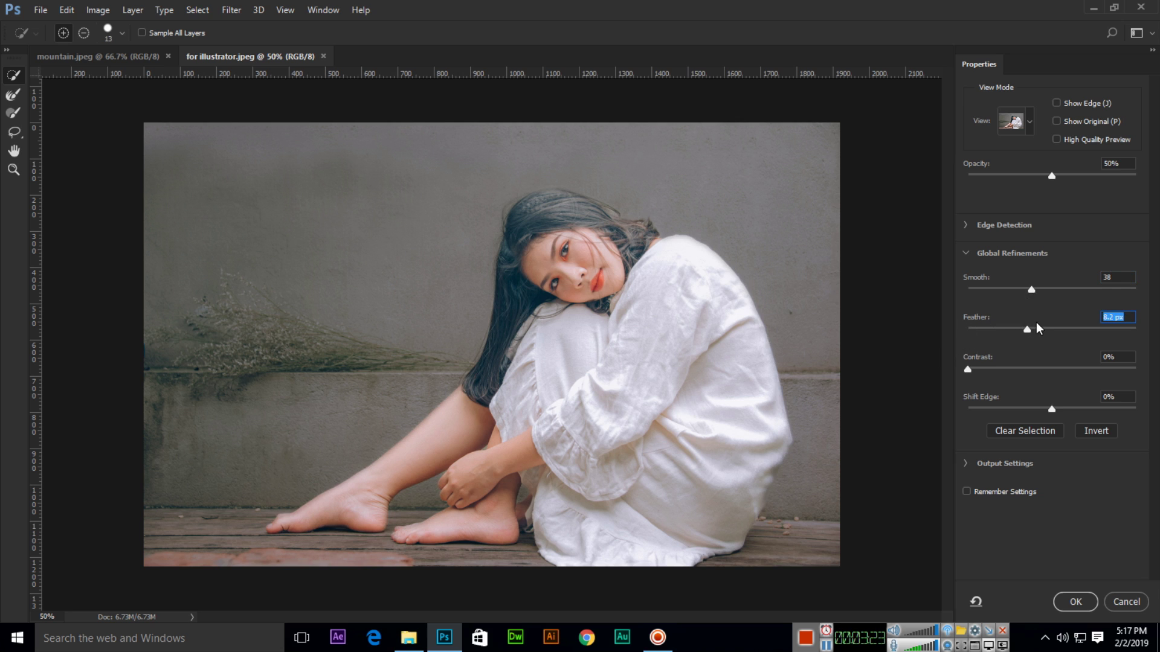
left_click_drag(1031, 290, 1046, 290)
left_click_drag(1031, 333, 1039, 340)
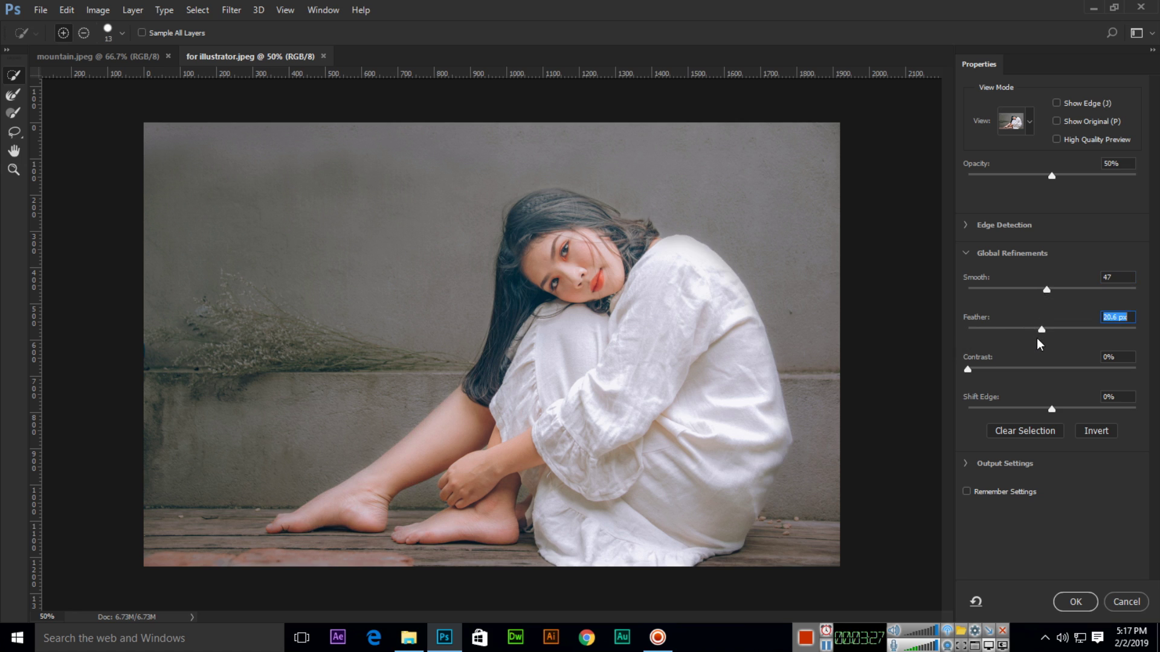
left_click(1073, 600)
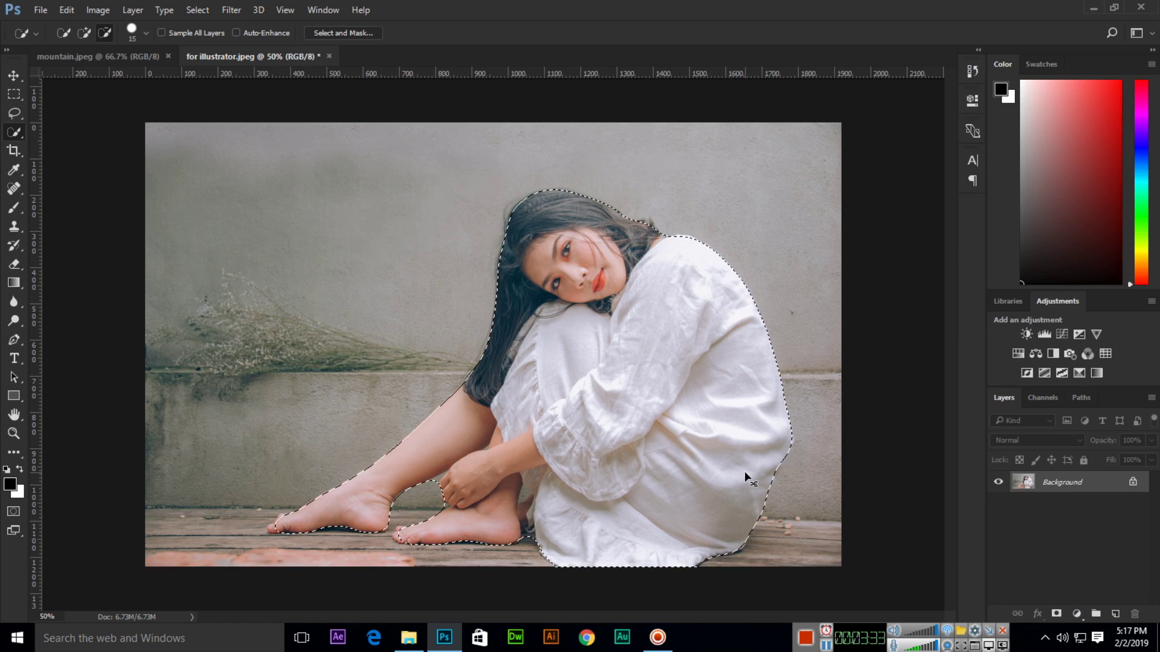
Copy the selected woman and paste her into the mountain.jpeg document
left_click(67, 11)
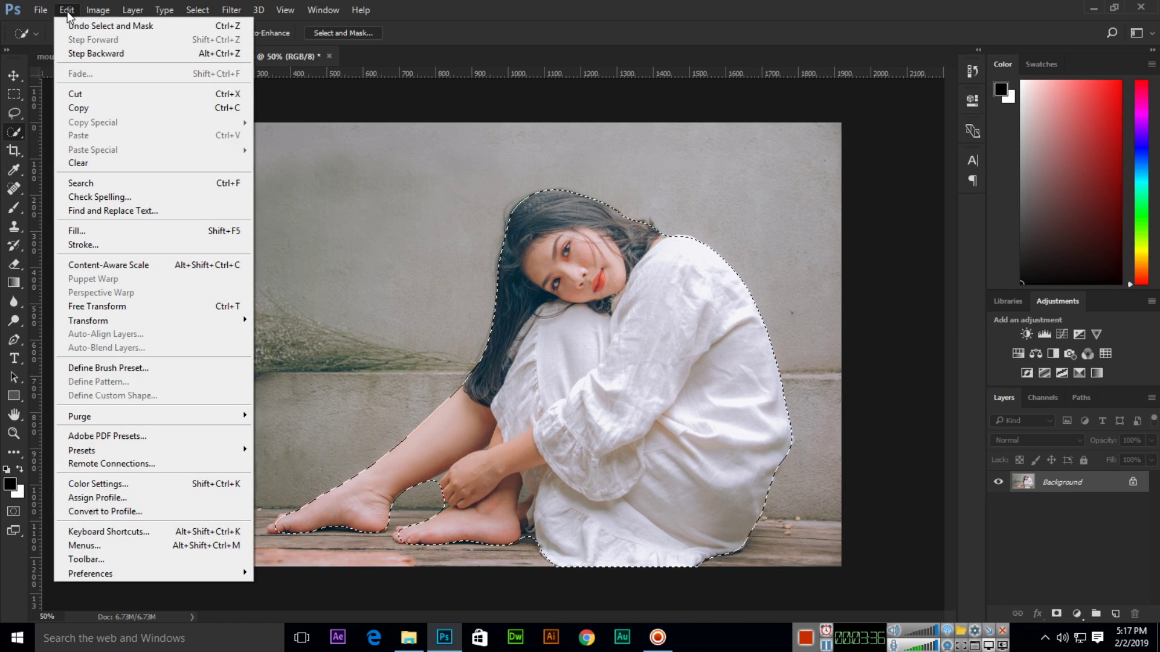
left_click(103, 106)
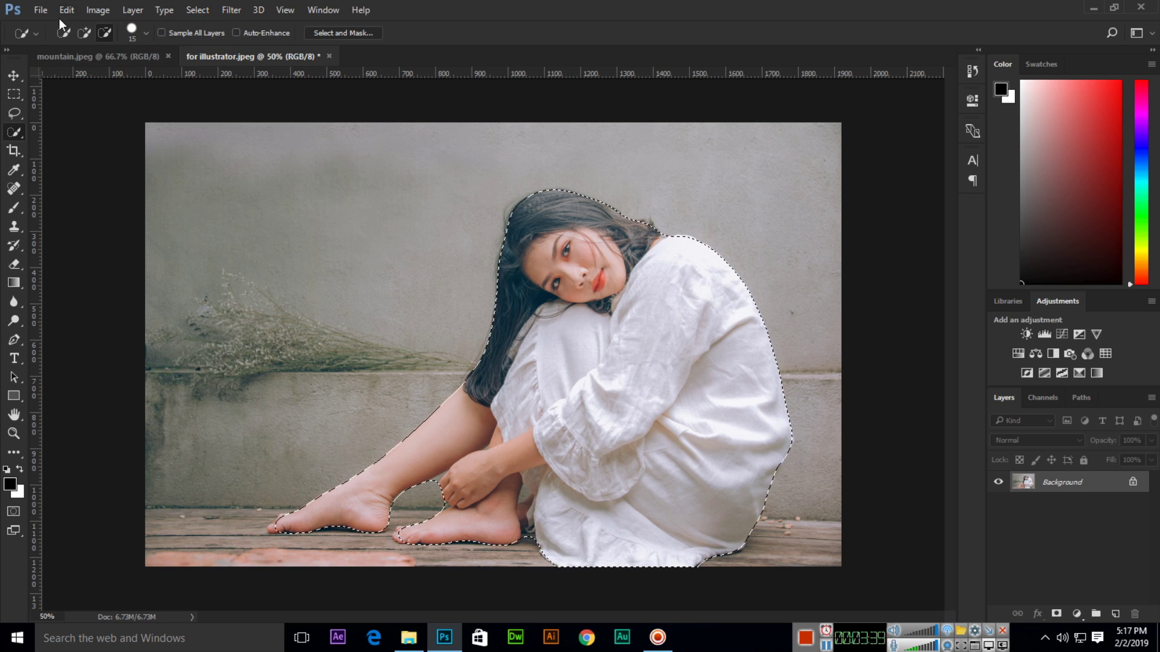
left_click(59, 17)
left_click(87, 108)
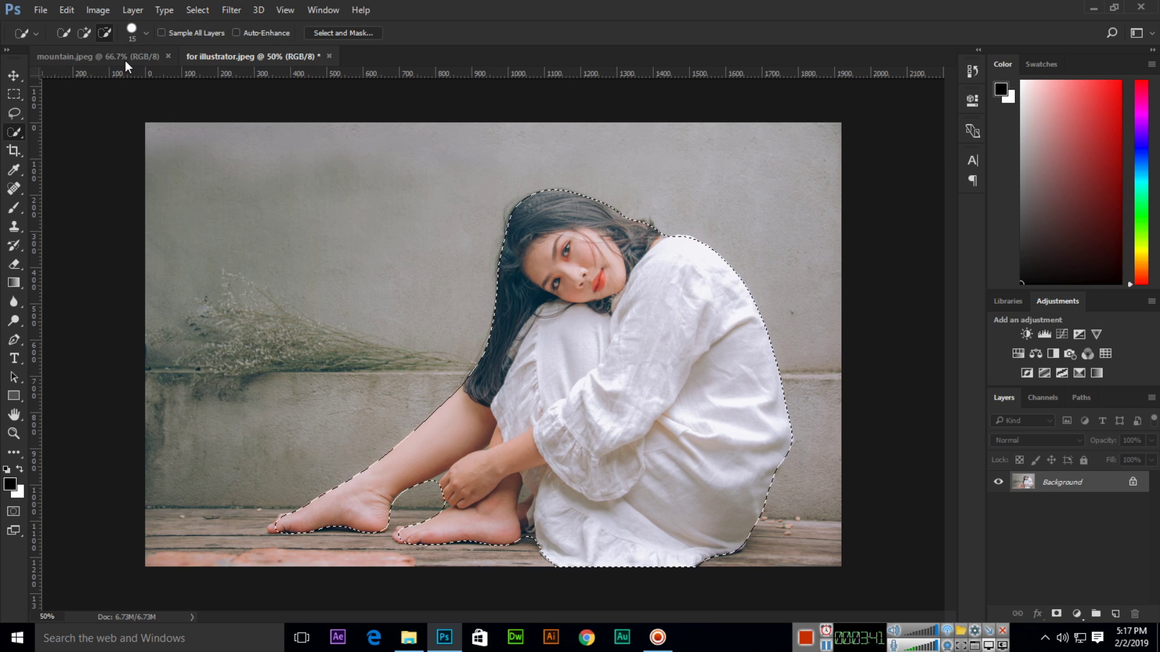
left_click(126, 57)
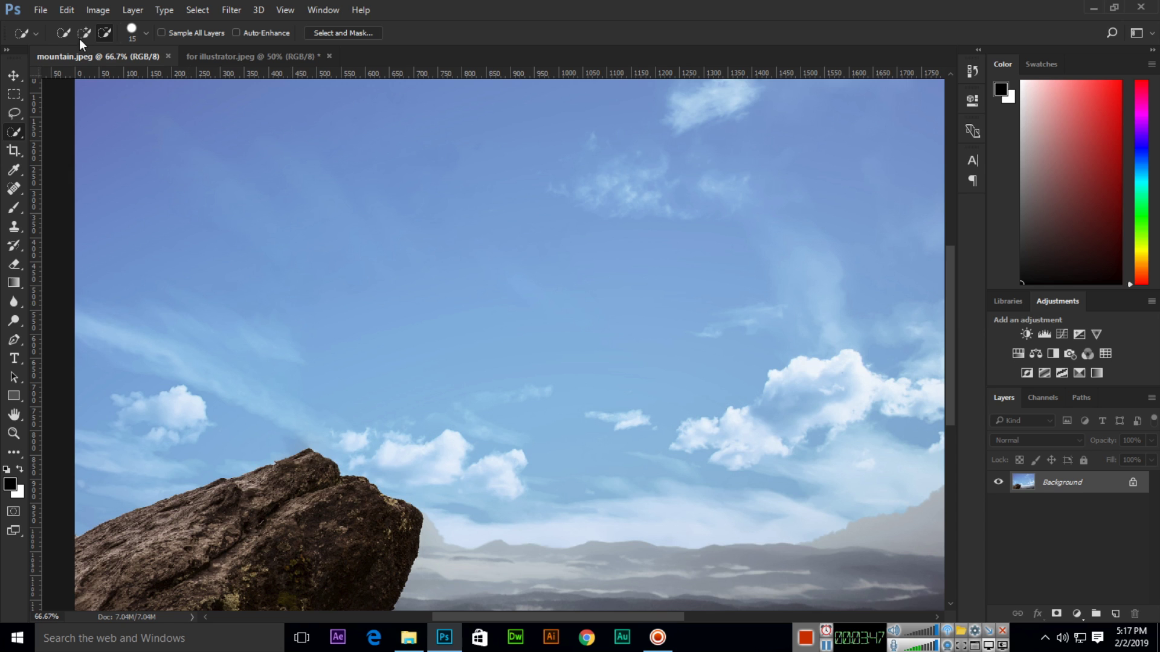
left_click(67, 10)
left_click(105, 135)
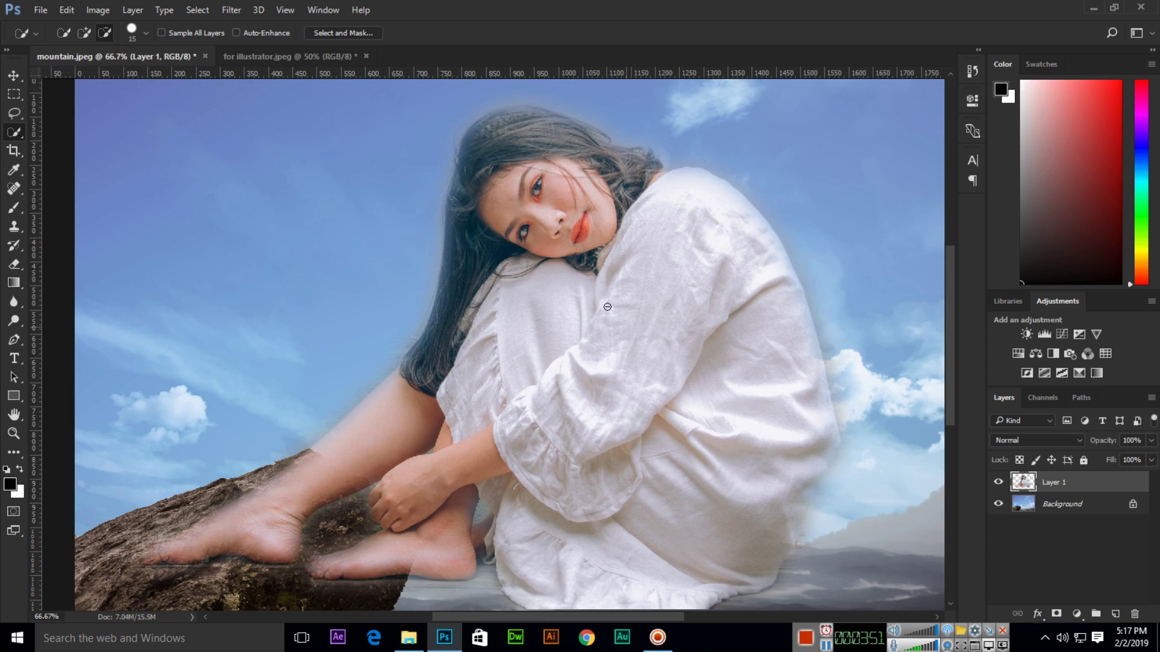
Reposition the pasted woman slightly and scale her down to about 40% with Free Transform
left_click(13, 77)
left_click_drag(733, 383, 687, 365)
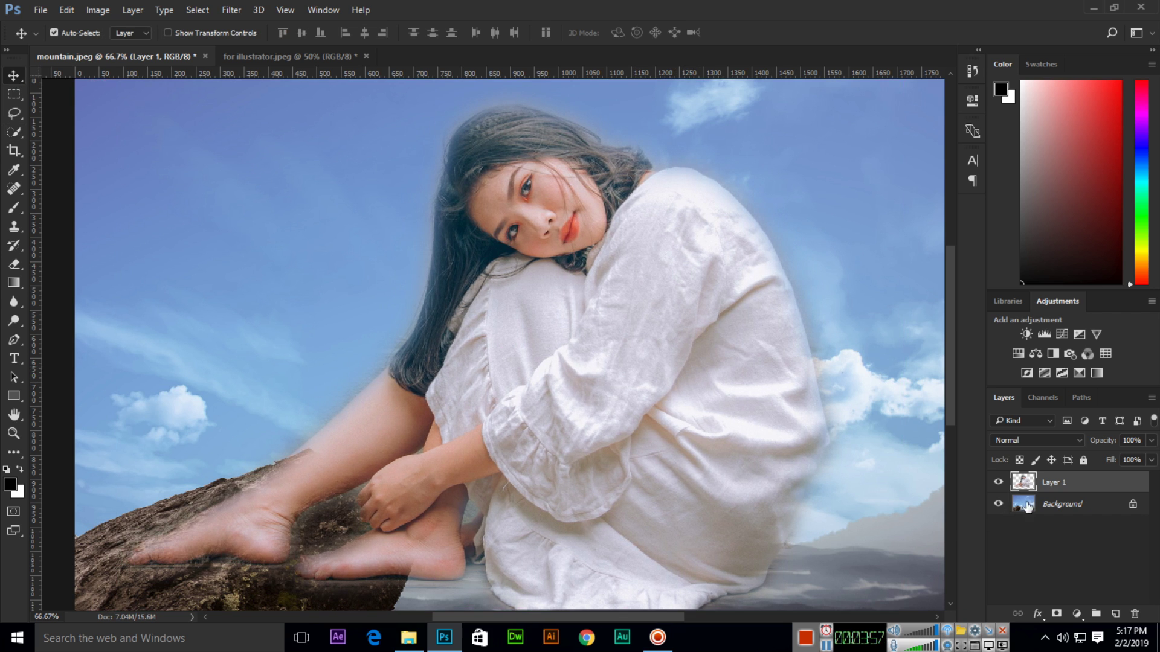
left_click_drag(755, 389, 684, 342)
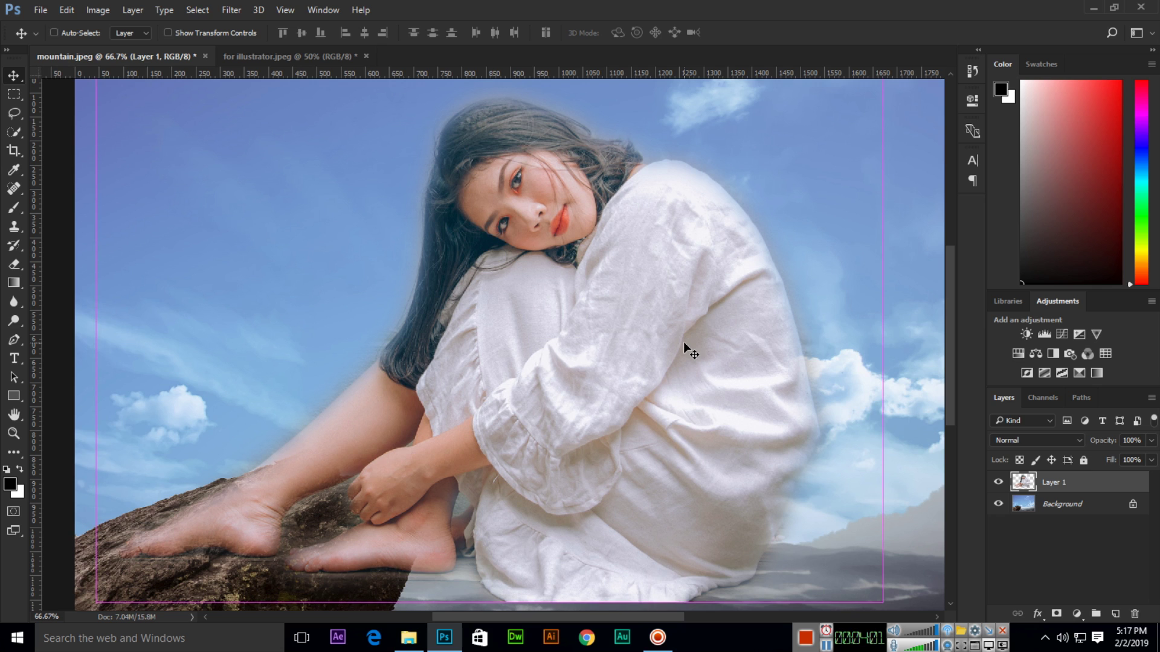
key("ctrl+t")
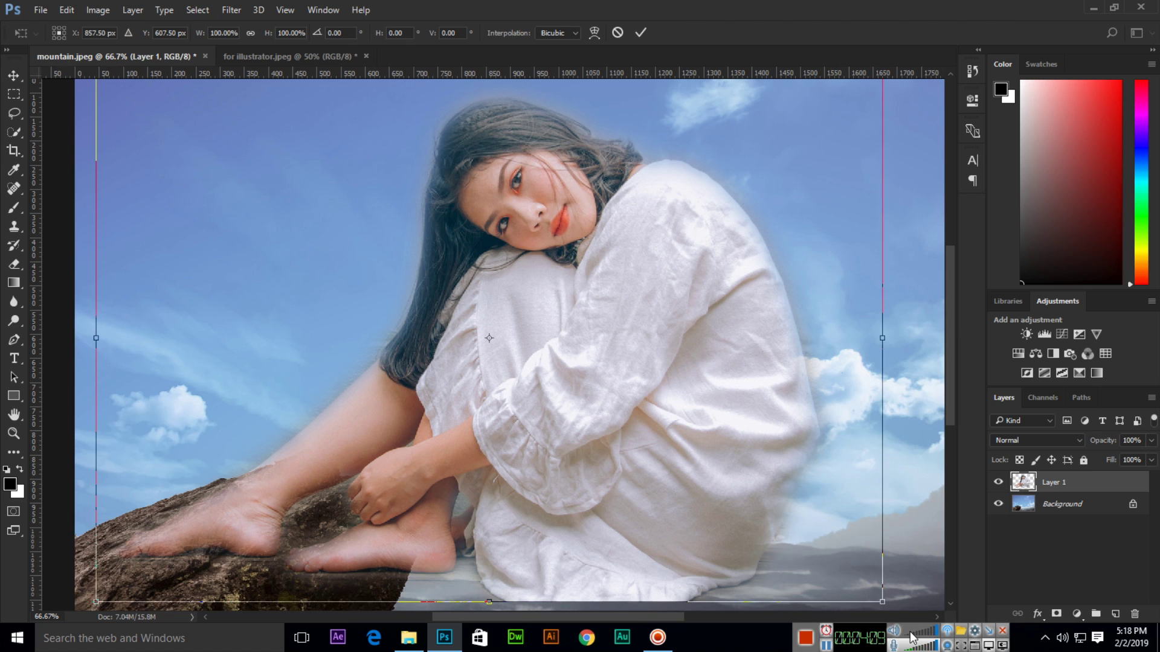
left_click_drag(884, 607, 642, 465)
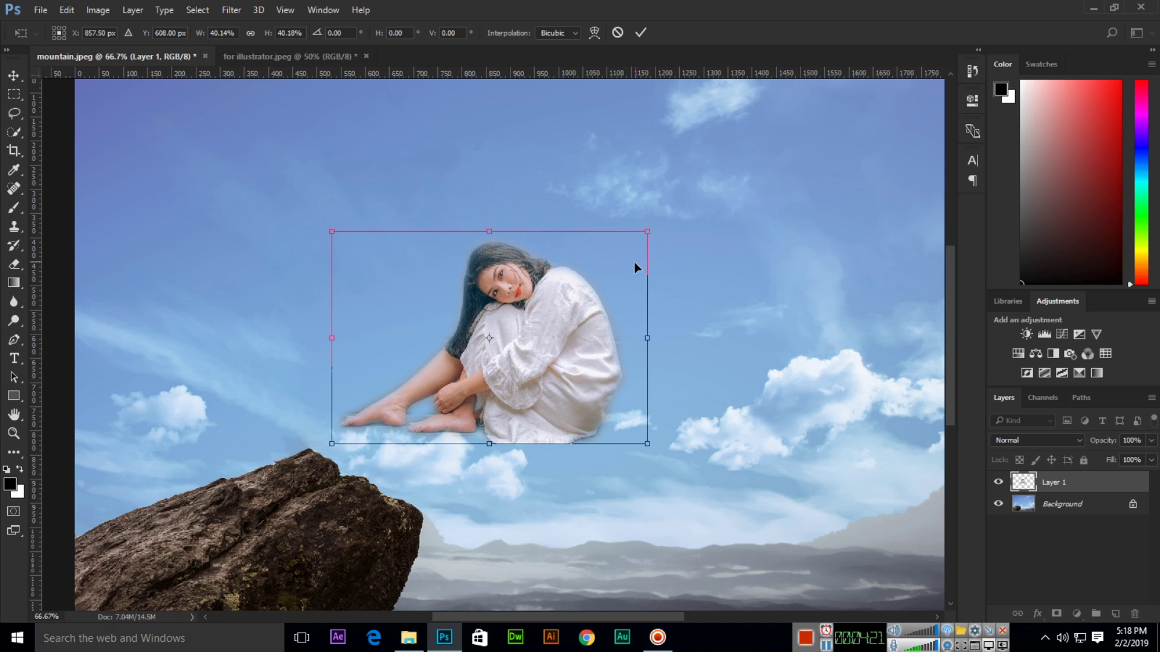
key("Return")
Move the woman onto the rock, shrinking her further and rotating her counterclockwise to match its slope
left_click_drag(546, 327, 325, 367)
key("ctrl")
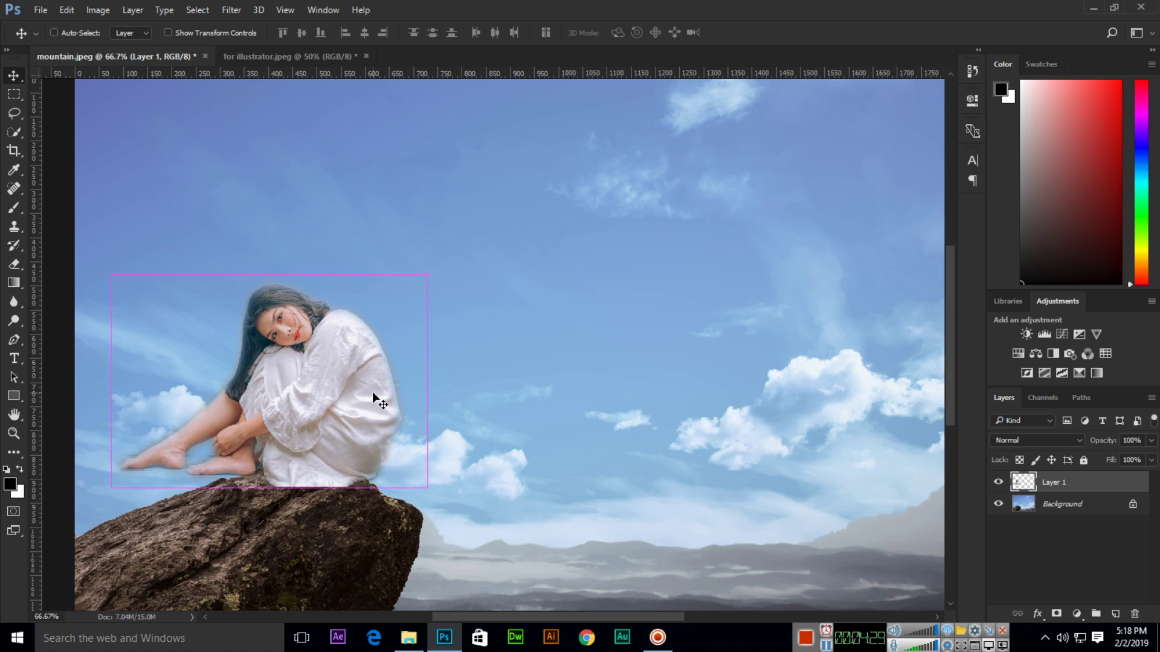
key("ctrl+t")
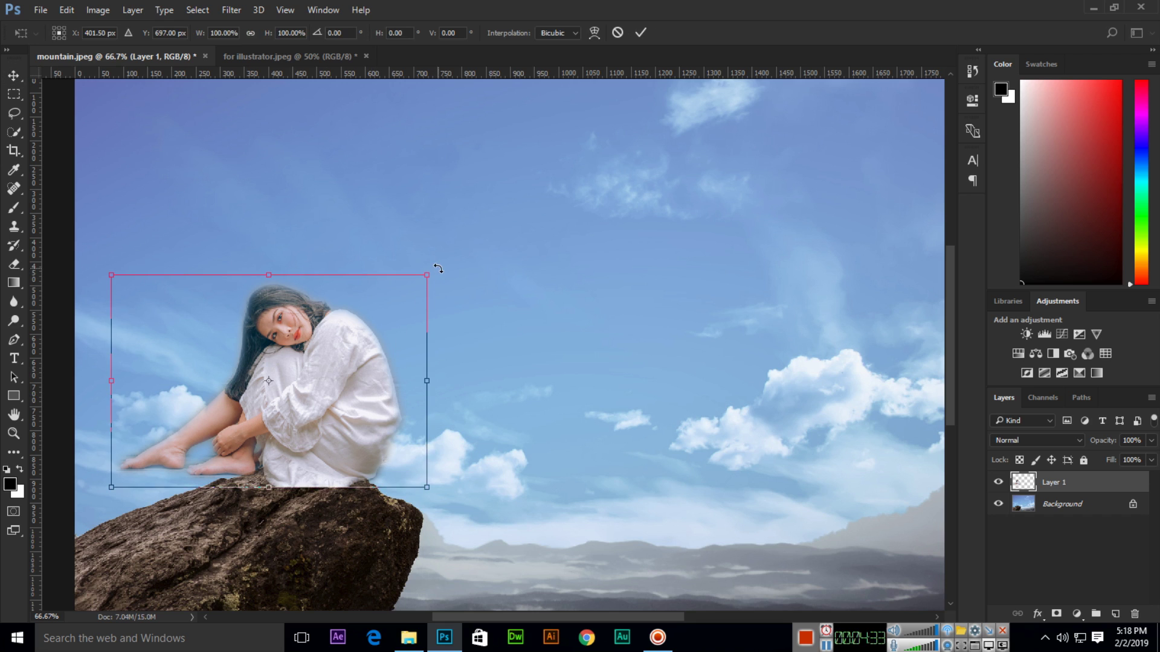
left_click_drag(436, 269, 359, 278)
key("Return")
left_click_drag(318, 348, 263, 371)
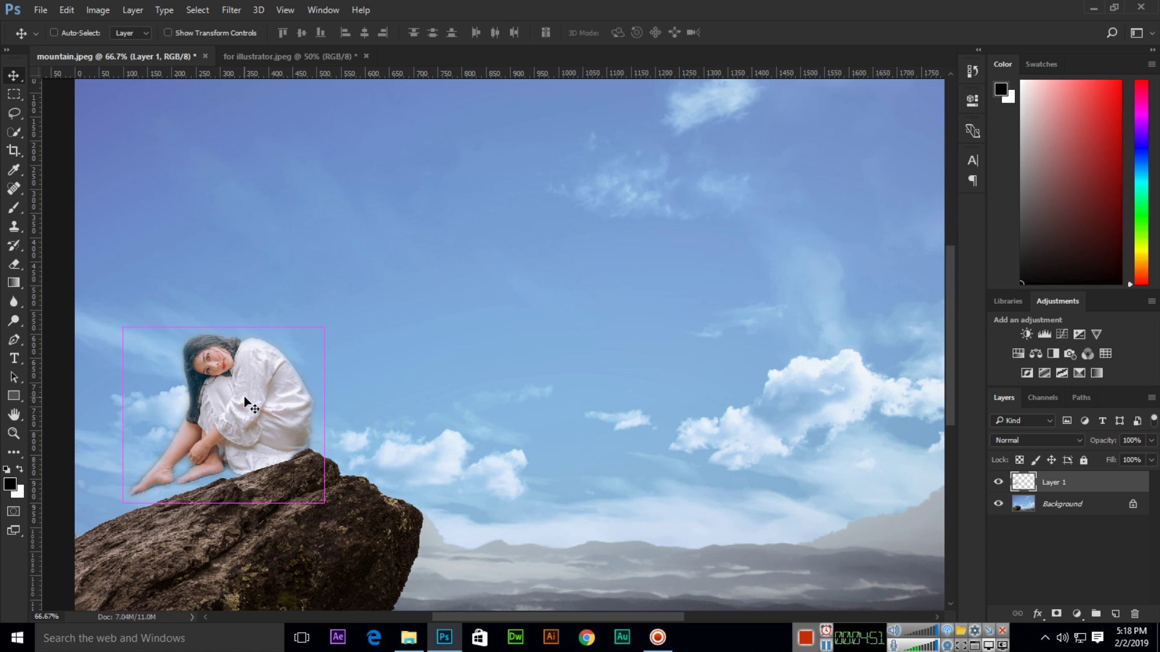
Rotate the woman by about -7 degrees and lower her so that she sits against the rock
key("ctrl+t")
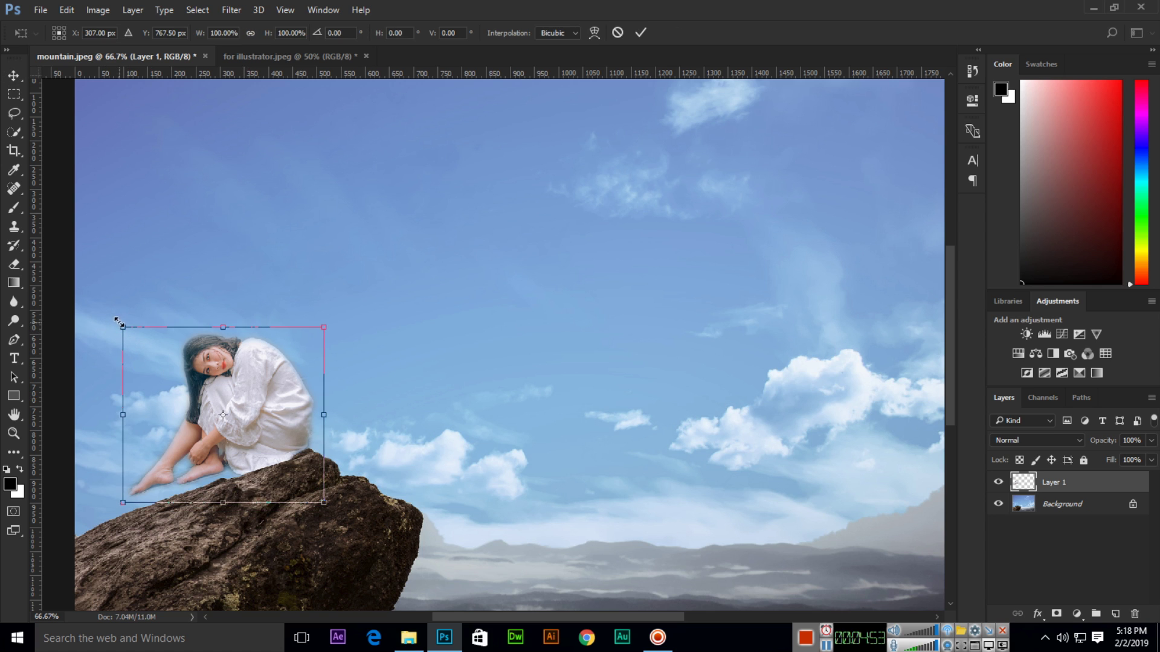
left_click_drag(114, 322, 111, 336)
left_click_drag(195, 393, 218, 402)
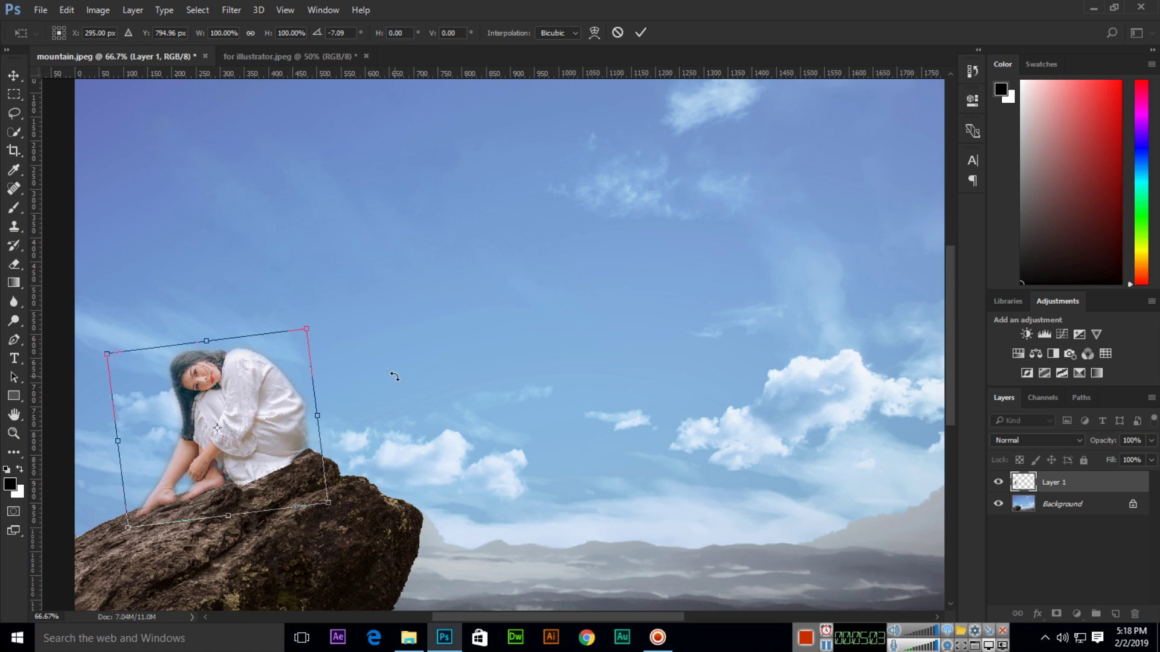
key("Return")
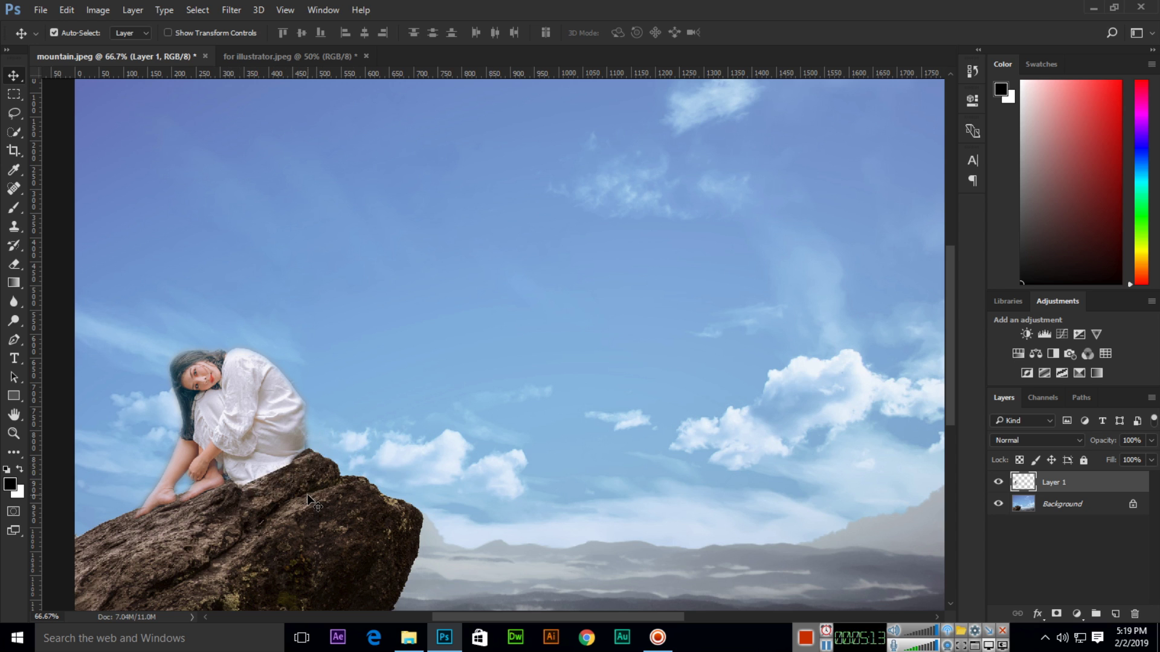
Merge the woman's layer down into the Background layer
key("ctrl+plus")
left_click_drag(307, 494, 534, 273)
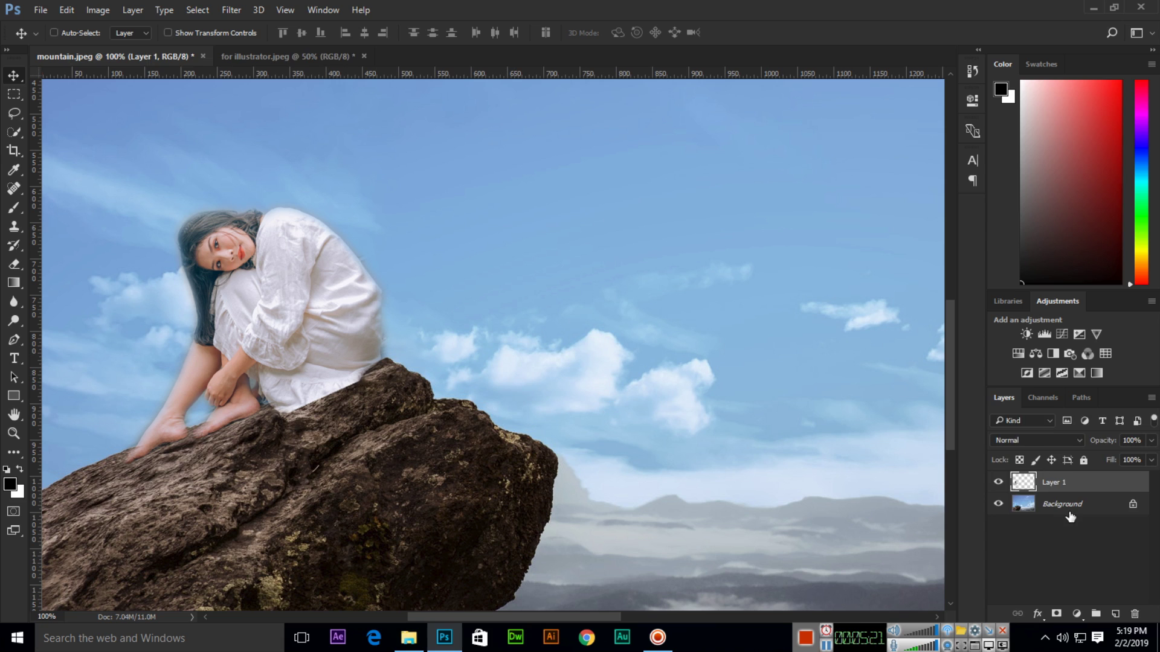
key("ctrl+e")
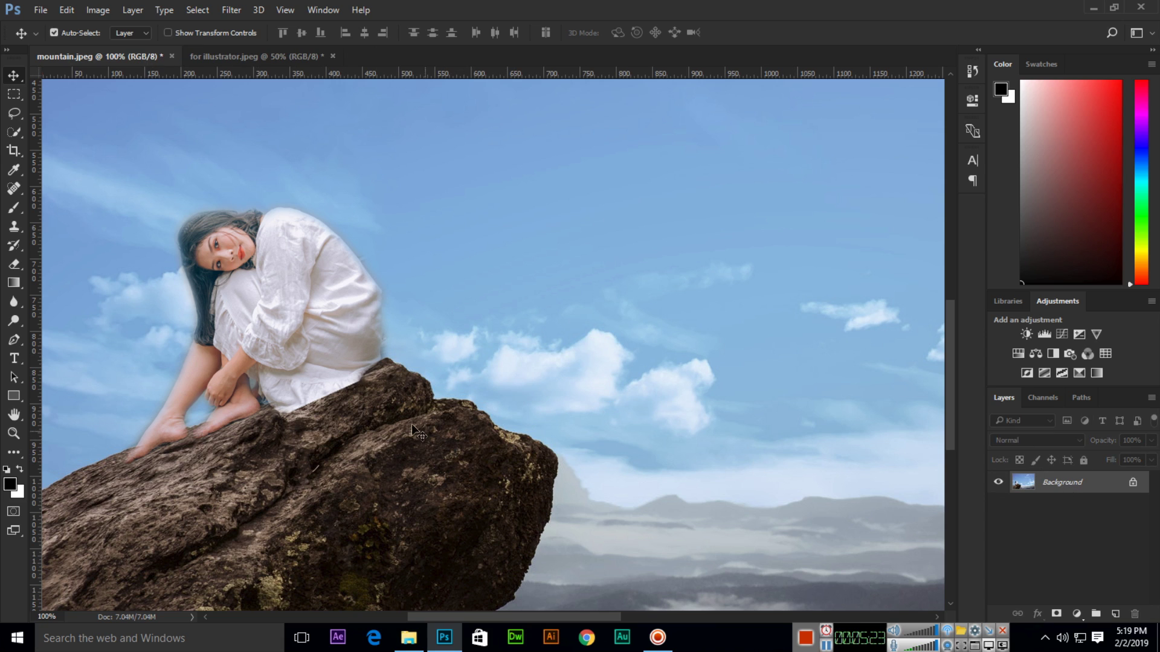
Use the Clone Stamp at brush size 50 to paint sampled rock texture over the dress's lower edge
left_click(20, 227)
left_click(47, 224)
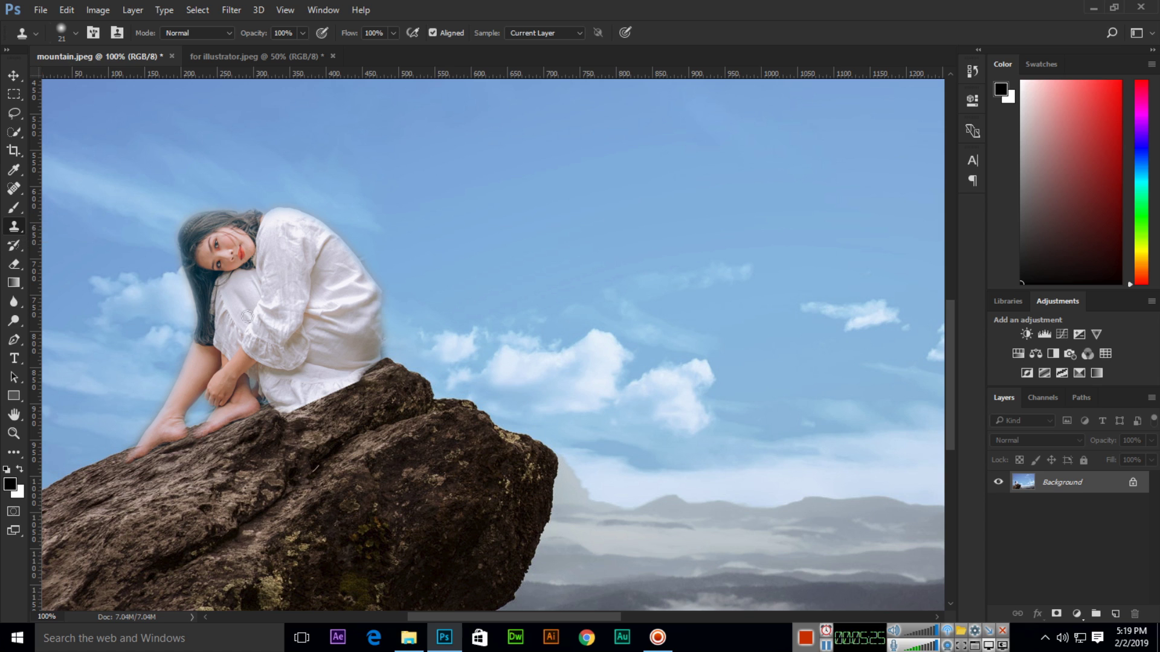
key("bracketright")
key("bracketright")
key("bracketright")
left_click(392, 402, "alt")
mouse_move(378, 382)
left_mouse_down()
mouse_move(283, 420)
mouse_move(364, 385)
mouse_move(317, 439)
mouse_move(297, 439)
mouse_move(376, 384)
mouse_move(329, 399)
mouse_move(305, 425)
mouse_move(366, 386)
mouse_move(293, 411)
mouse_move(360, 392)
mouse_move(311, 393)
left_mouse_up()
key("ctrl+z")
left_click(397, 412, "alt")
key("ctrl+z")
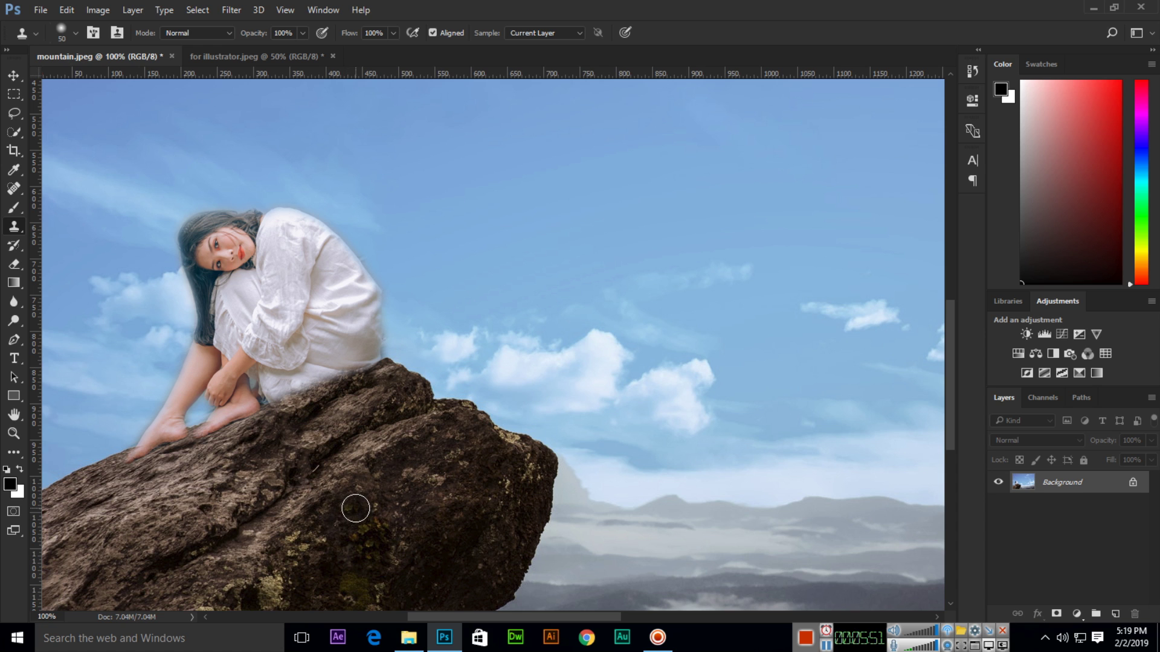
Fit the whole composite in view and compare it with the original photo in for illustrator.jpeg
key("ctrl+0")
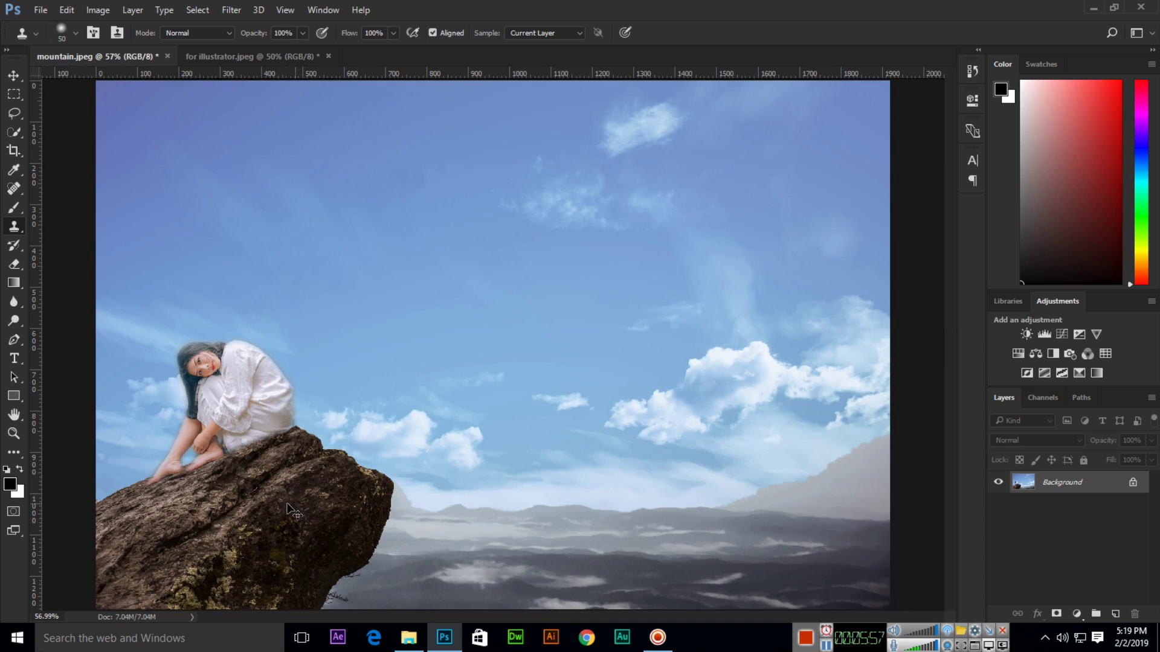
key("v")
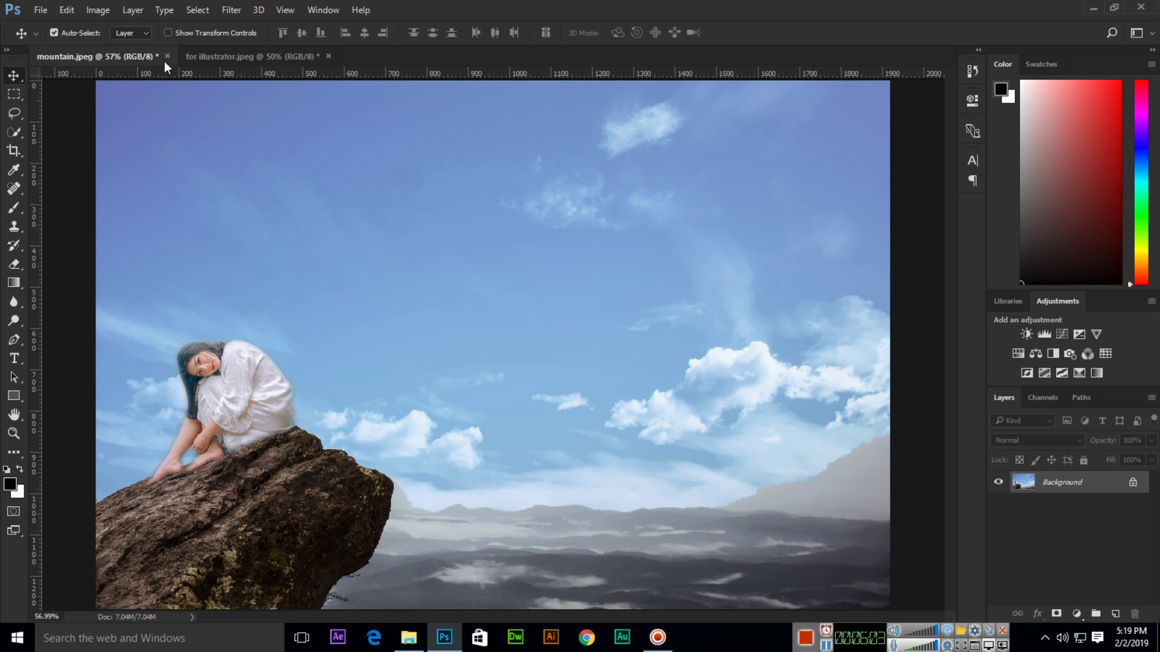
left_click(247, 57)
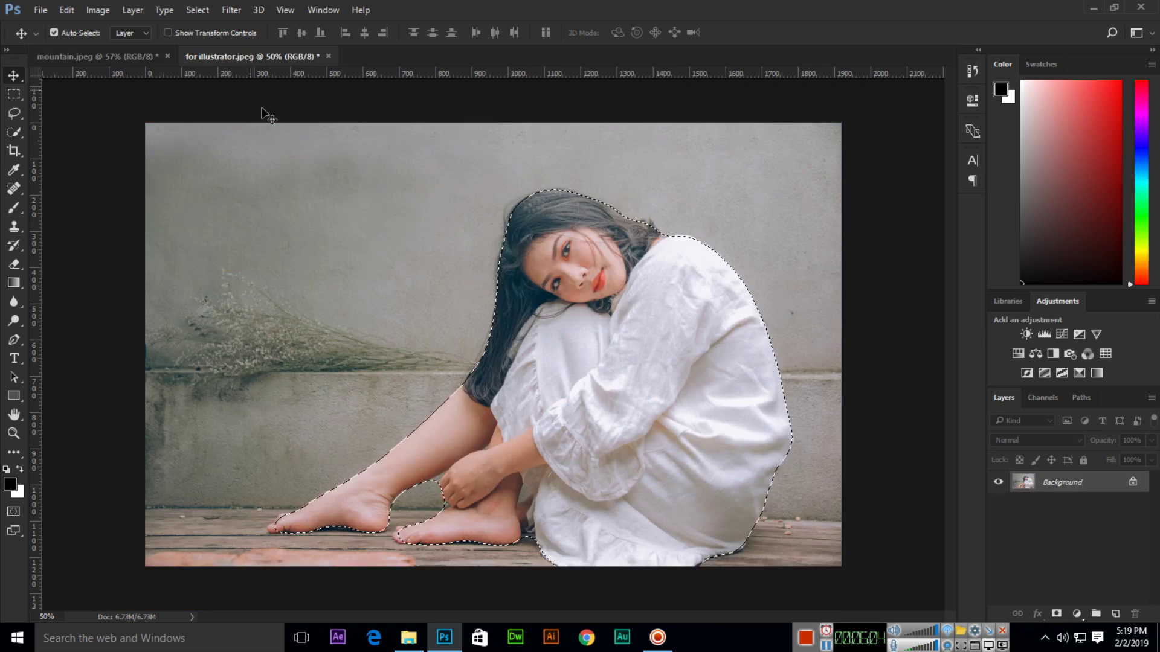
left_click(122, 57)
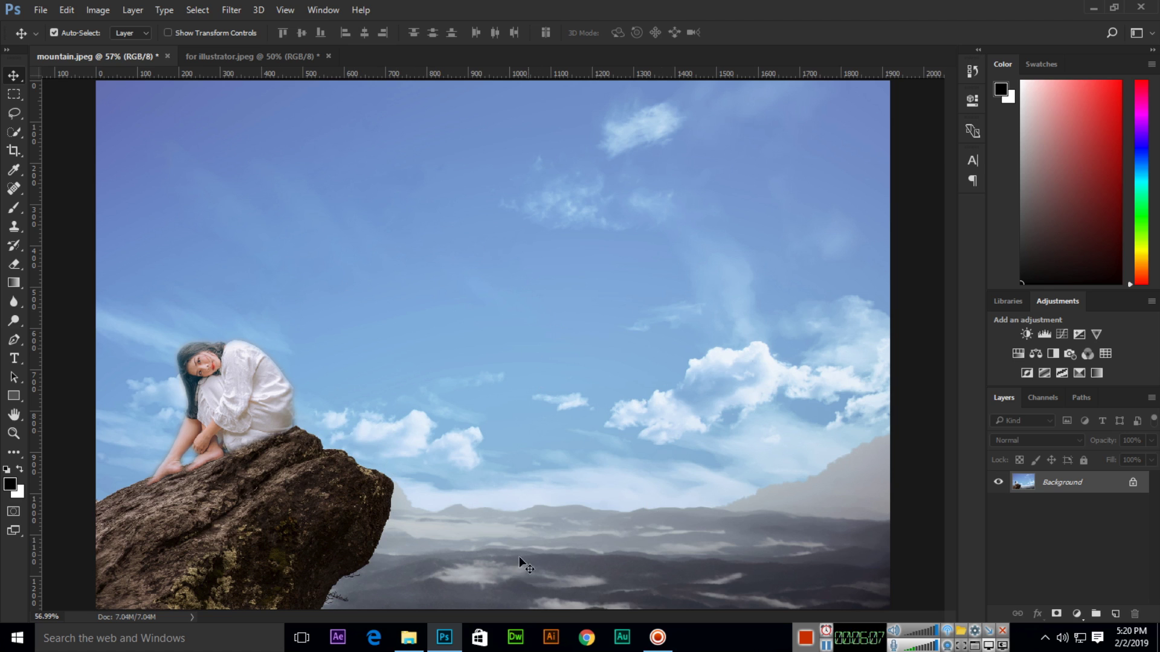